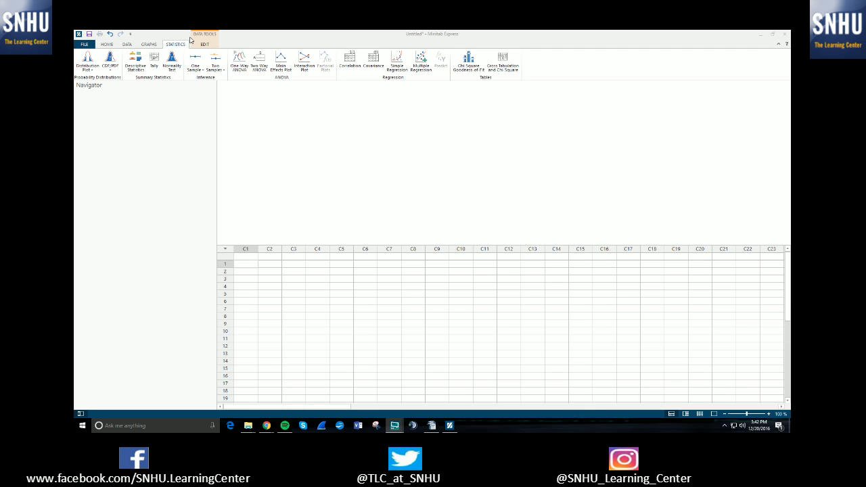
click(217, 72)
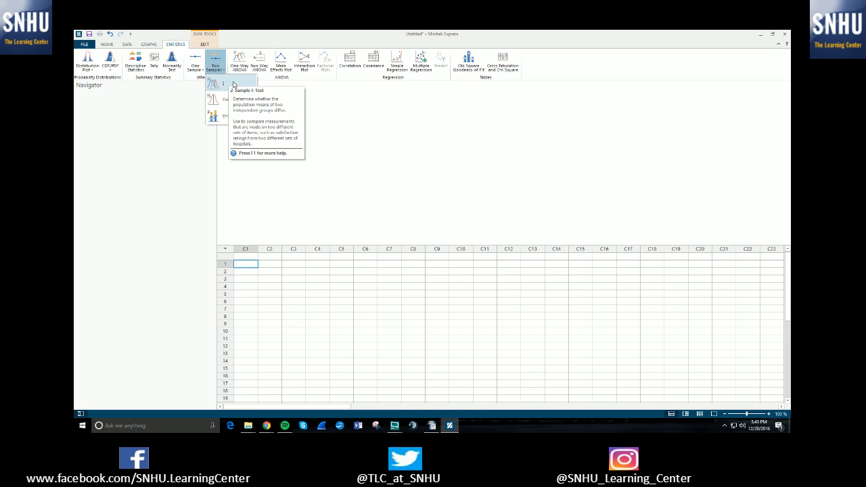
click(238, 87)
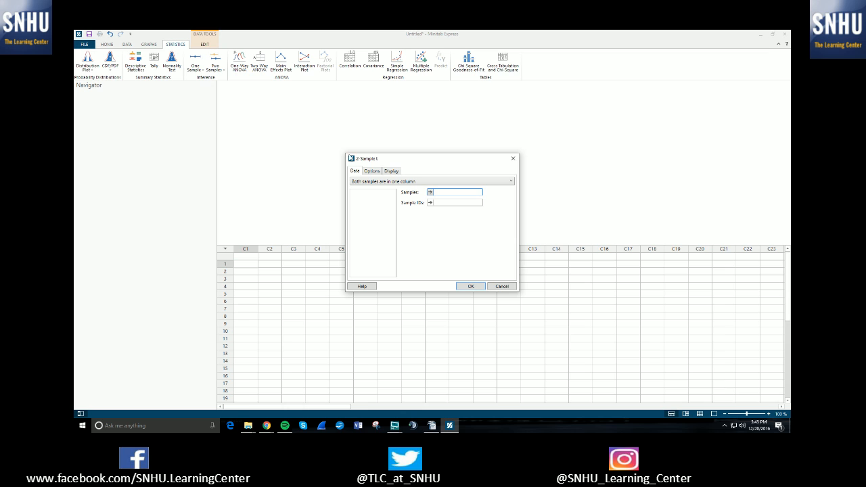
drag(431, 161, 427, 145)
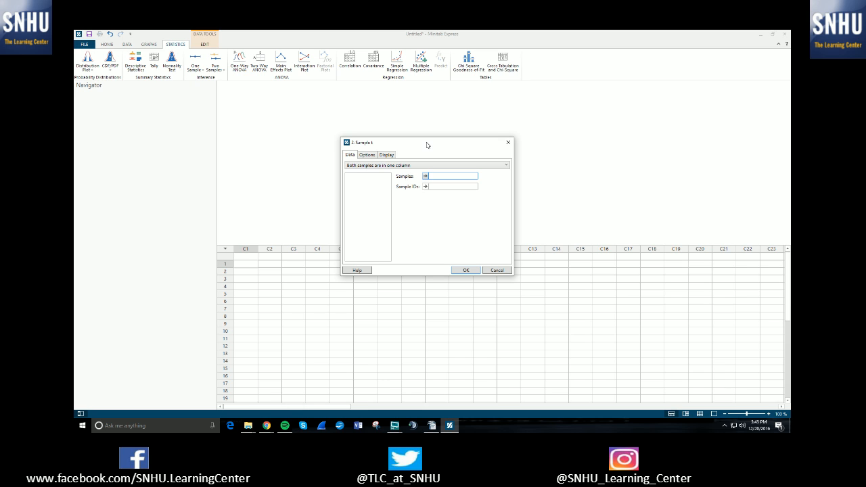
click(508, 142)
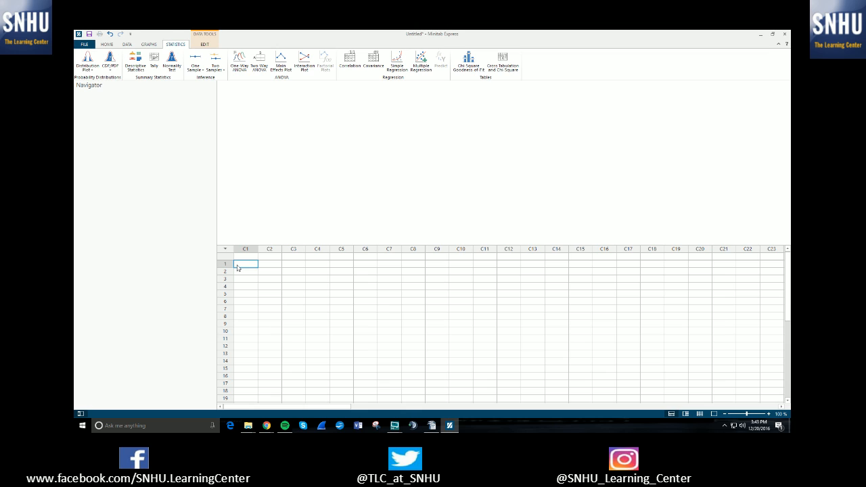
- Enter the values 32, 26, 32 and 43 in rows 1 to 4 of column C1
text(32)
key(Return)
text(26)
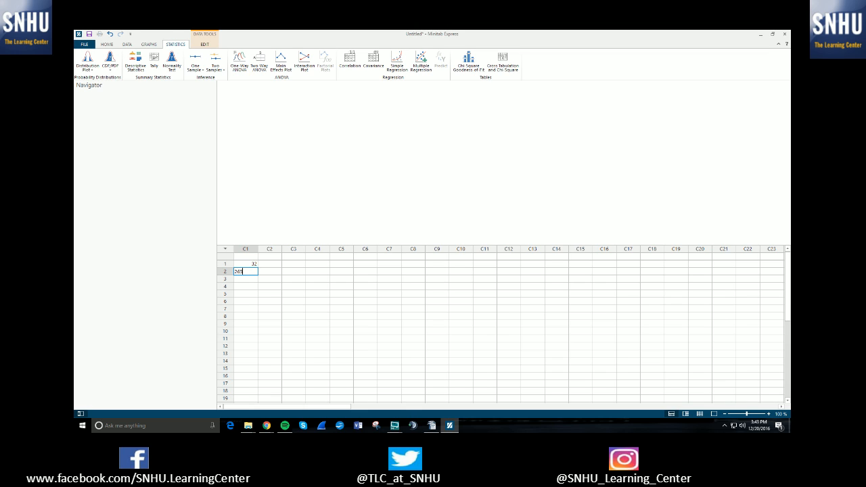
key(Return)
text(32)
key(Return)
text(345)
key(Return)
key(Up)
text(43)
key(Return)
- Enter the values 38, 69, 32 and 53 in rows 1 to 4 of column C2
key(Up)
key(Right)
key(Up)
key(Up)
key(Up)
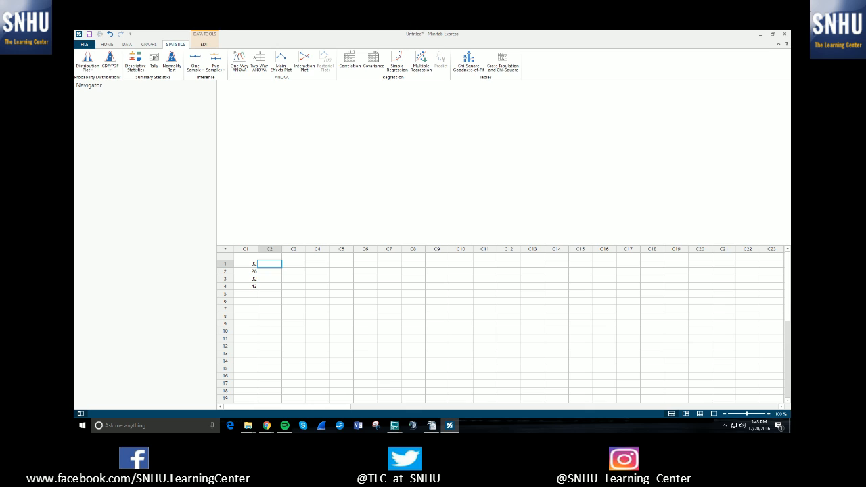
text(38)
key(Return)
text(69)
key(Return)
text(32)
key(Return)
text(53)
key(Return)
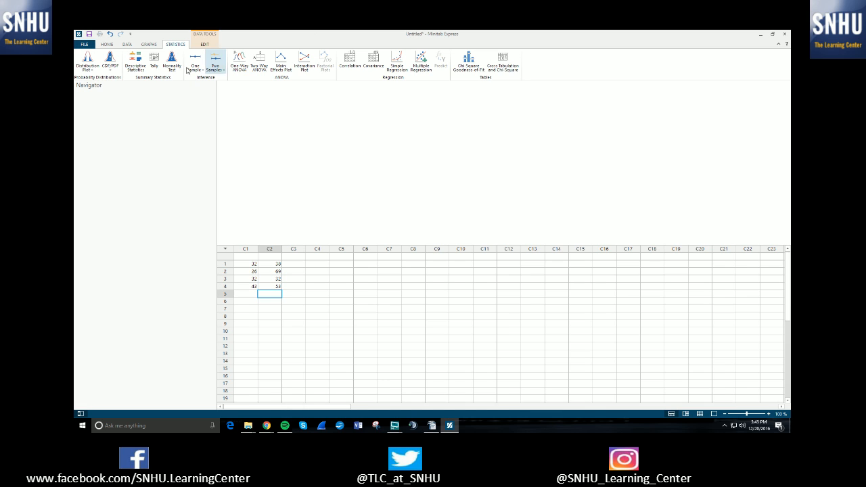
- Start a two-sample t test on the worksheet data
click(215, 62)
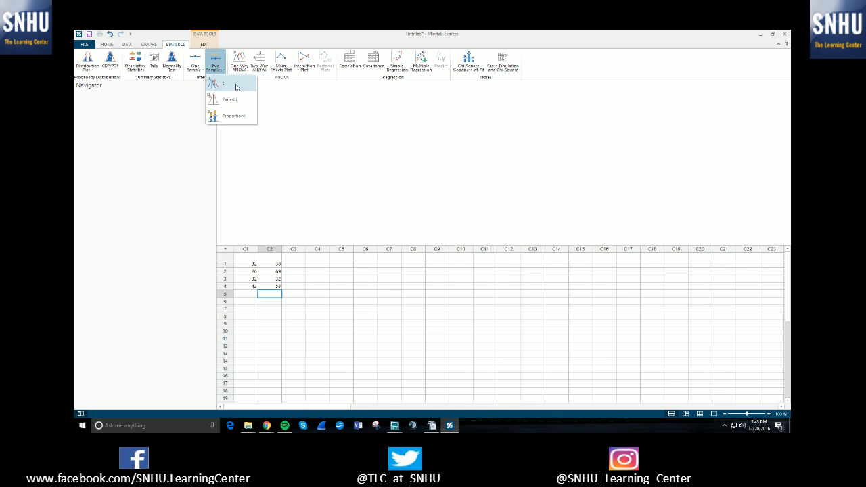
click(236, 85)
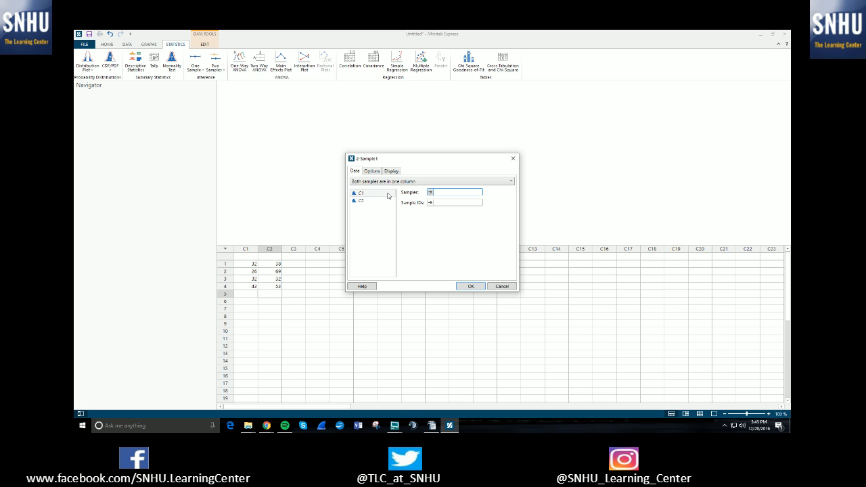
double_click(360, 193)
double_click(360, 200)
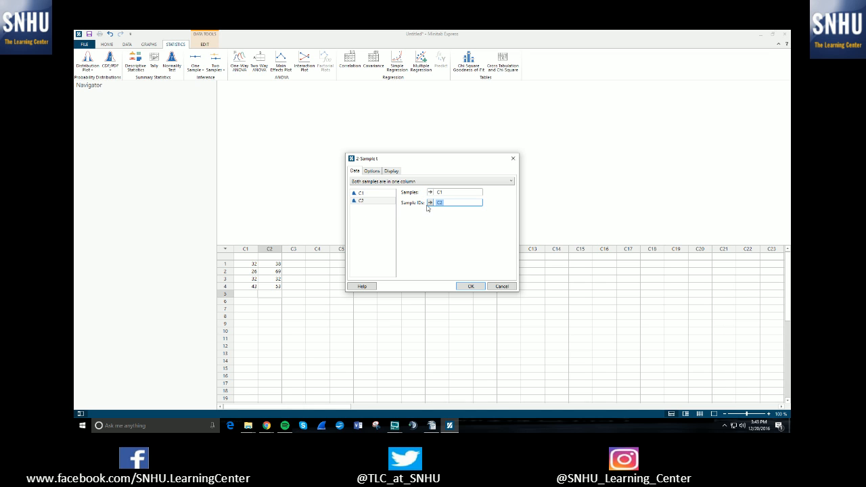
key(BackSpace)
click(451, 193)
- Set the data layout to each sample in its own column, with C1 as Sample 1 and C2 as Sample 2
click(405, 183)
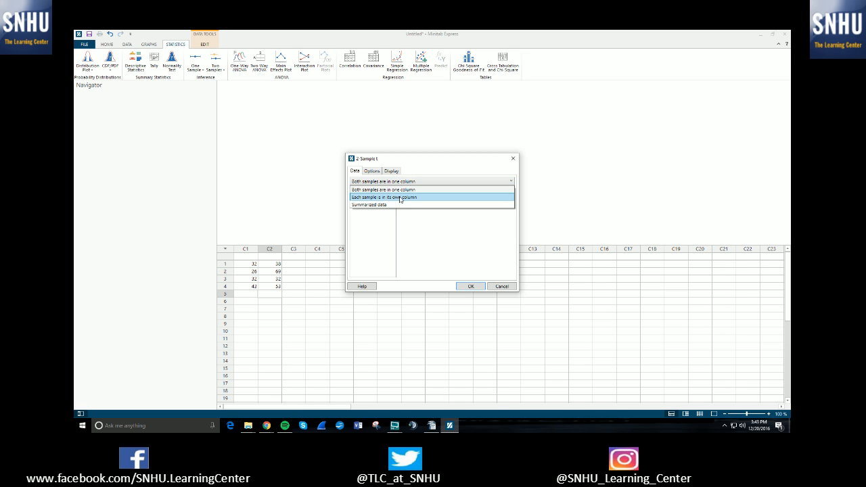
click(400, 197)
double_click(375, 195)
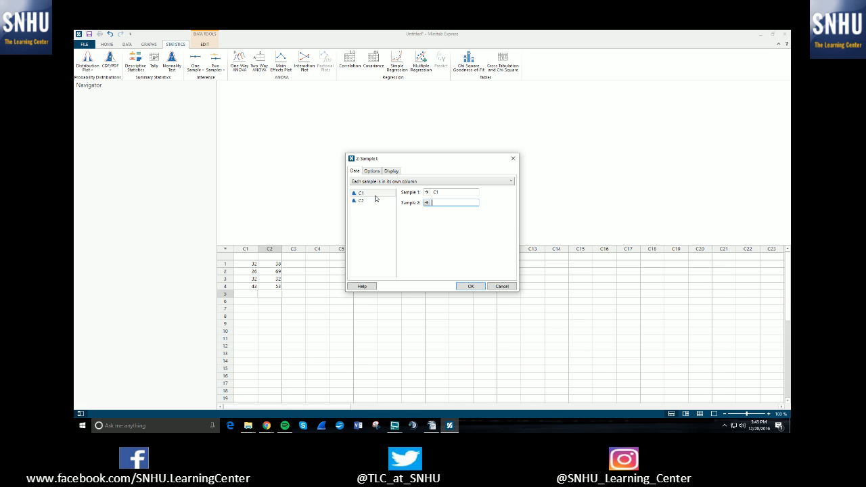
double_click(377, 201)
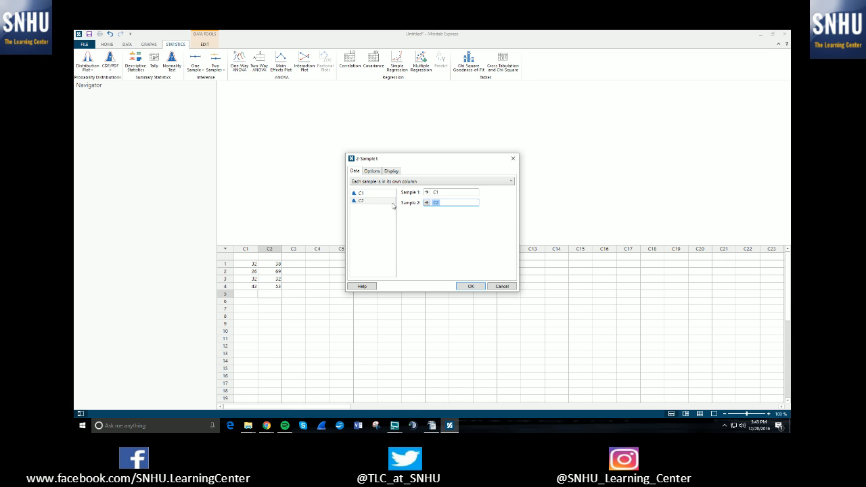
- Set the test's alternative hypothesis to Difference < 0
click(373, 171)
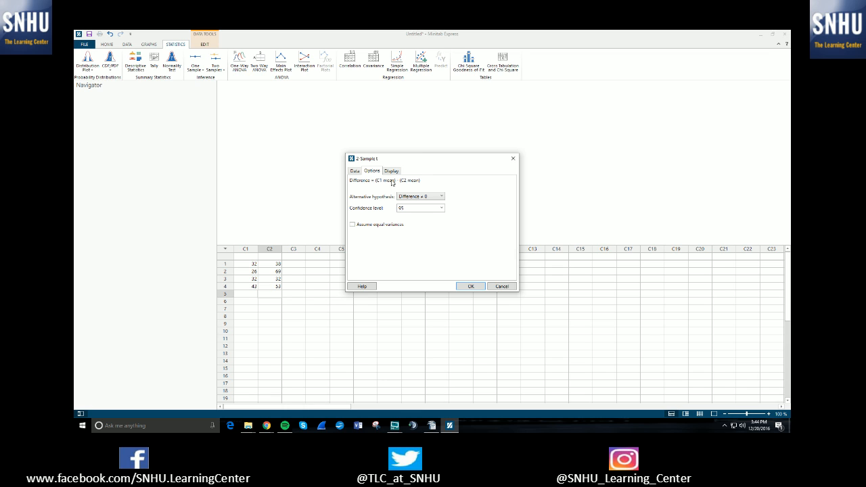
click(427, 195)
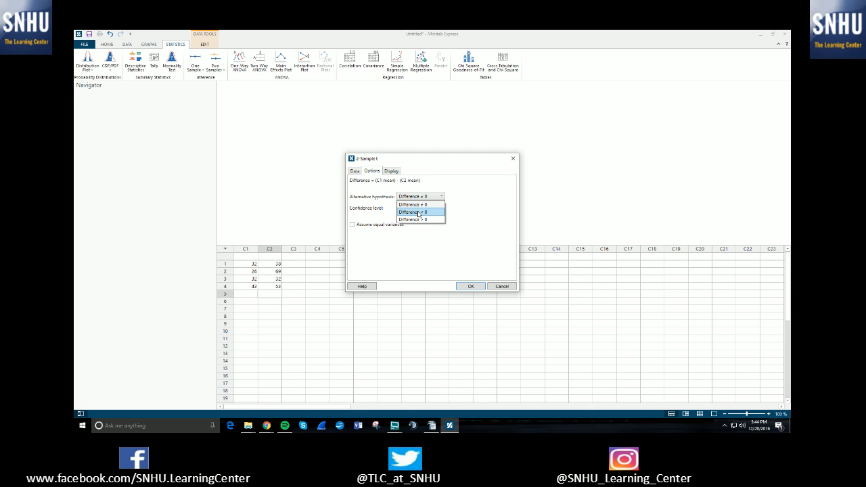
click(423, 204)
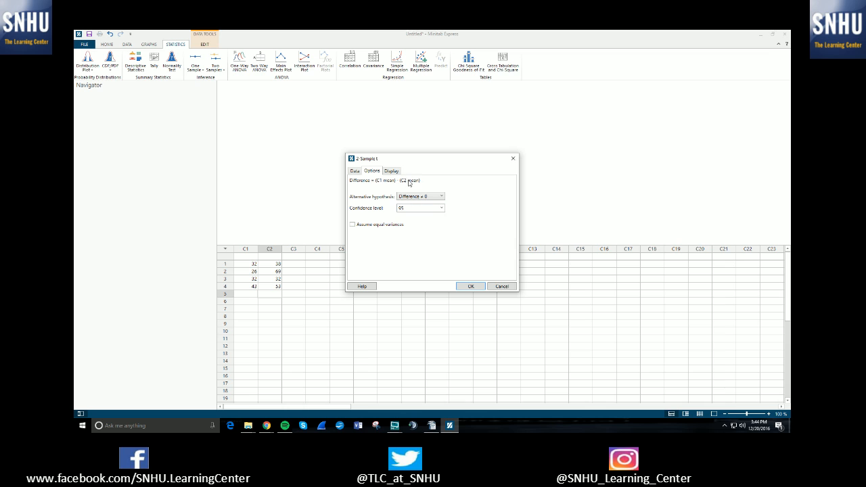
click(427, 196)
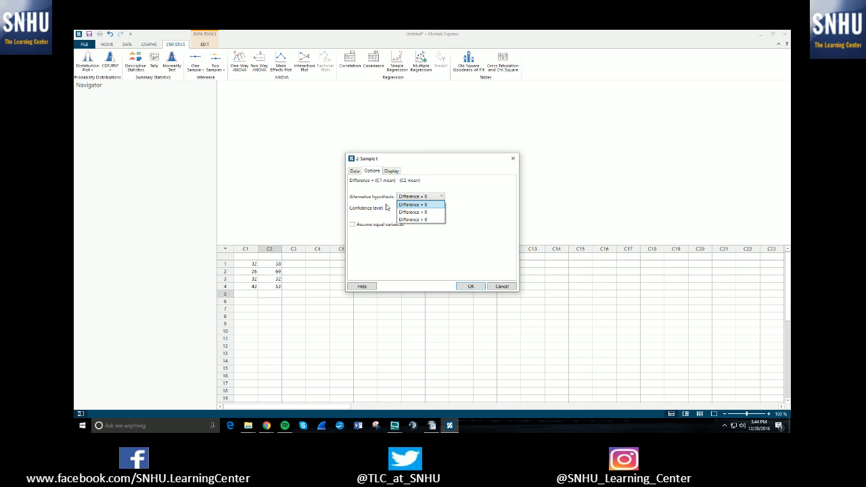
click(410, 212)
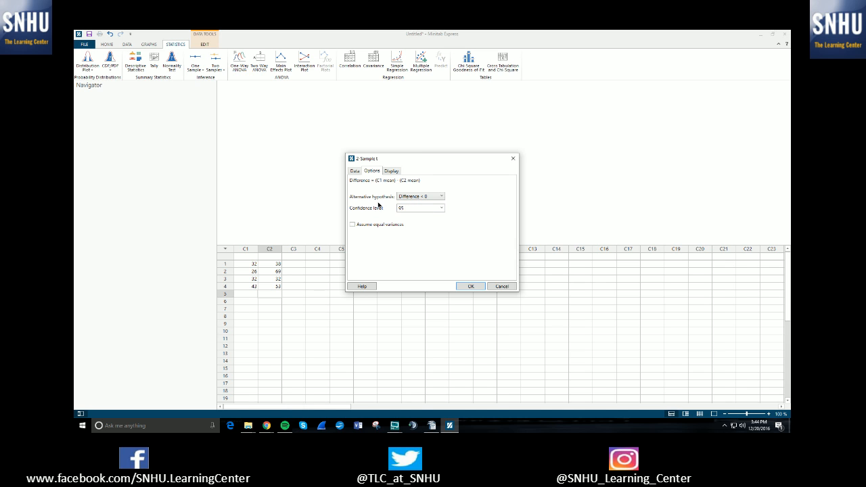
click(443, 209)
click(466, 208)
- Include a boxplot in the output and run the two-sample t test on C1 and C2
click(397, 173)
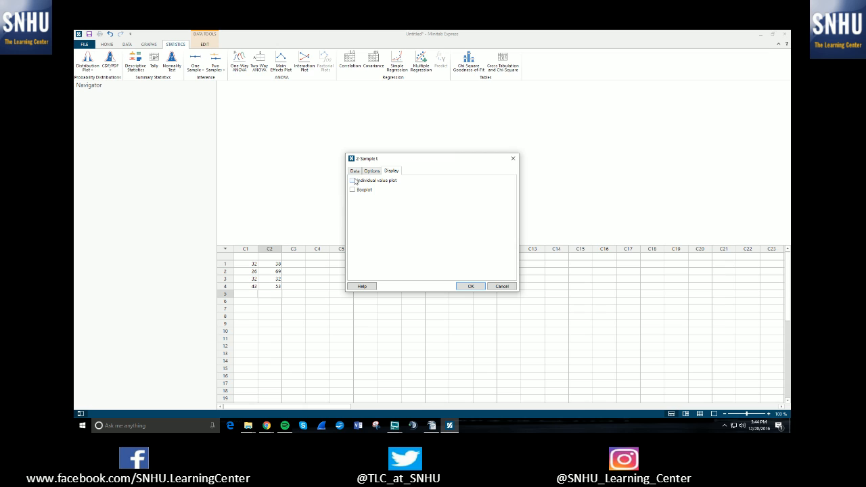
click(351, 190)
click(353, 169)
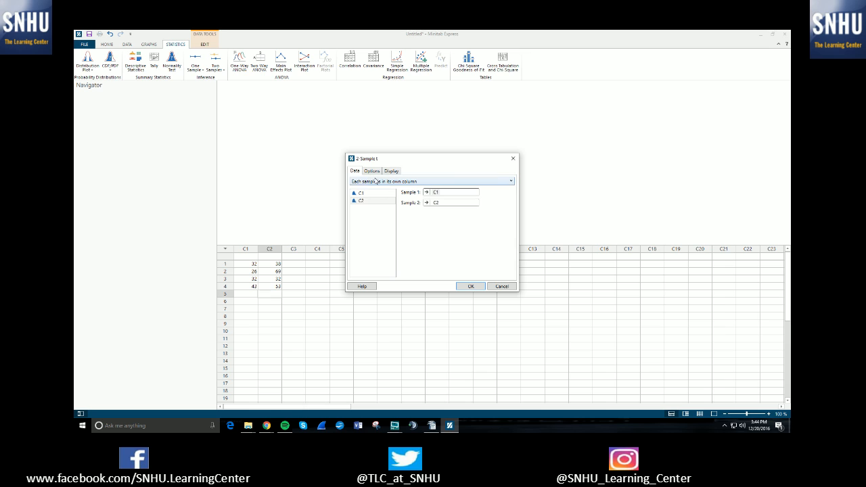
click(475, 287)
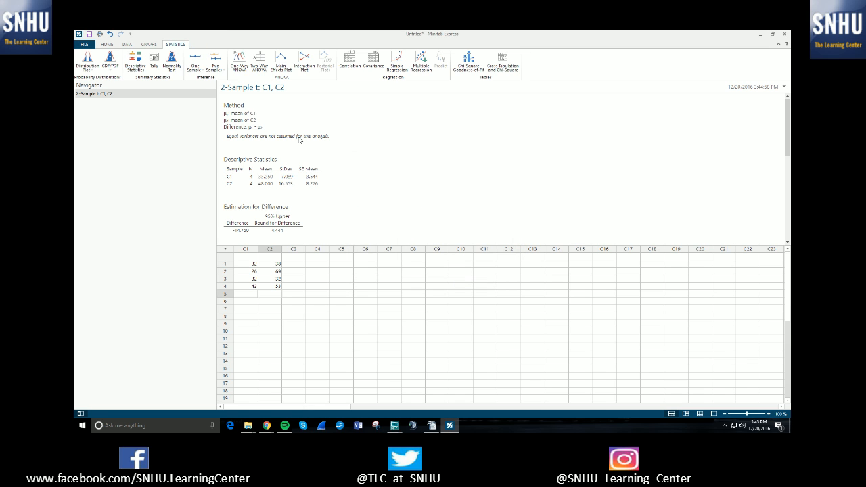
- Examine the C1 and C2 test output, including the descriptive statistics, difference estimate, hypotheses, P-value and boxplot
scroll(302, 198, down, 3)
scroll(299, 211, up, 2)
scroll(310, 206, down, 4)
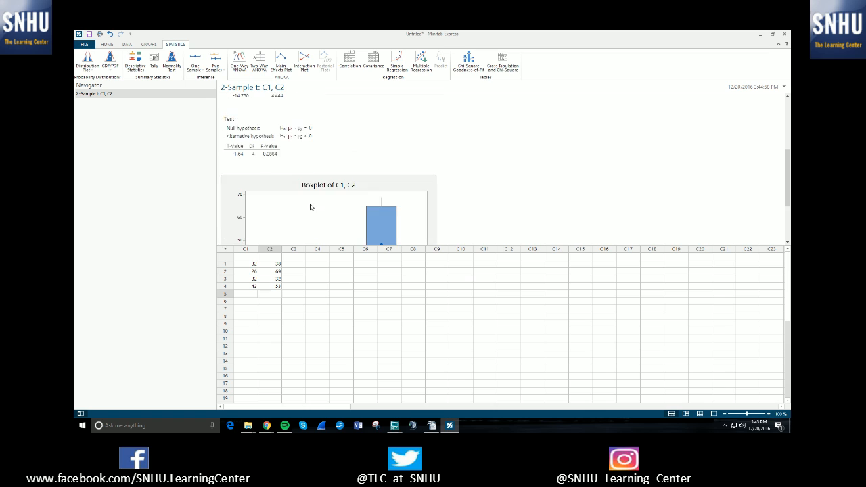
scroll(347, 195, up, 5)
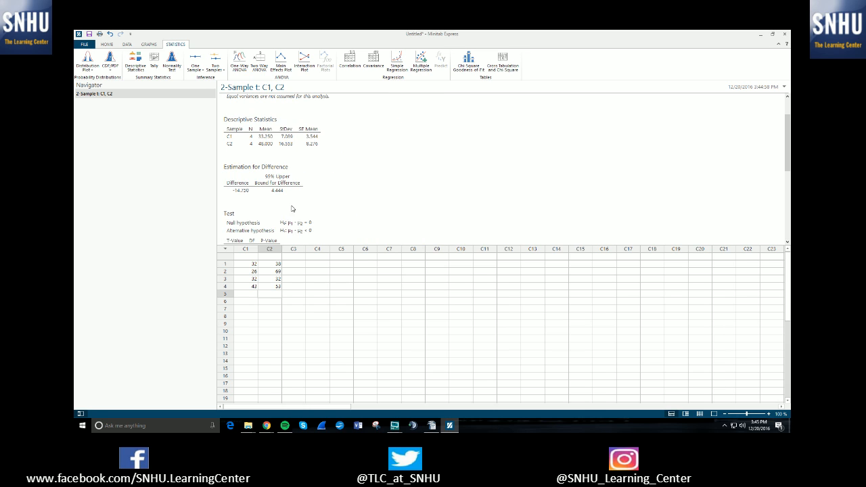
scroll(274, 232, down, 1)
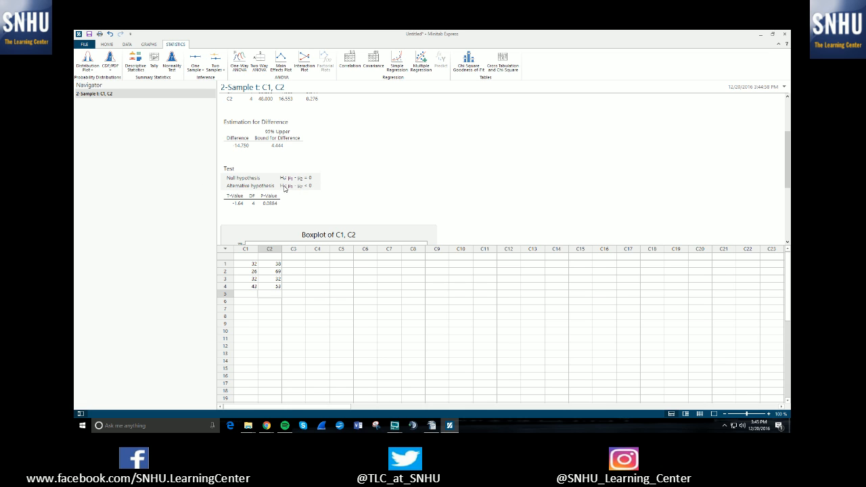
scroll(295, 179, up, 4)
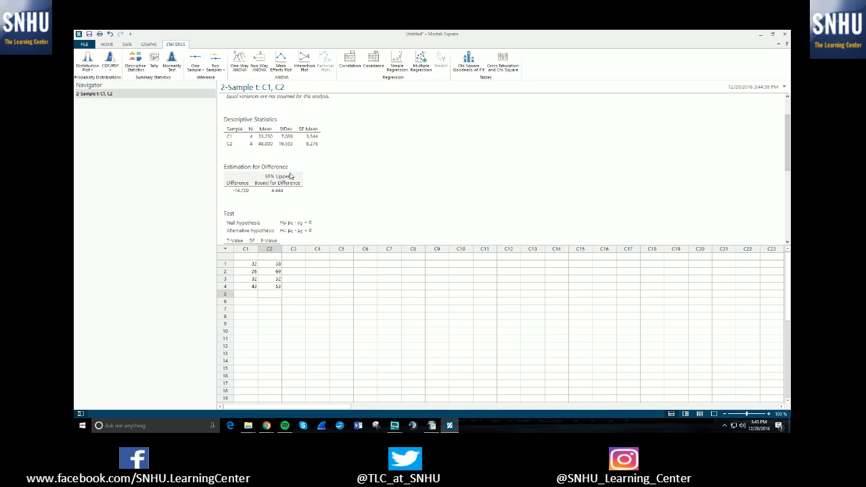
scroll(288, 196, down, 3)
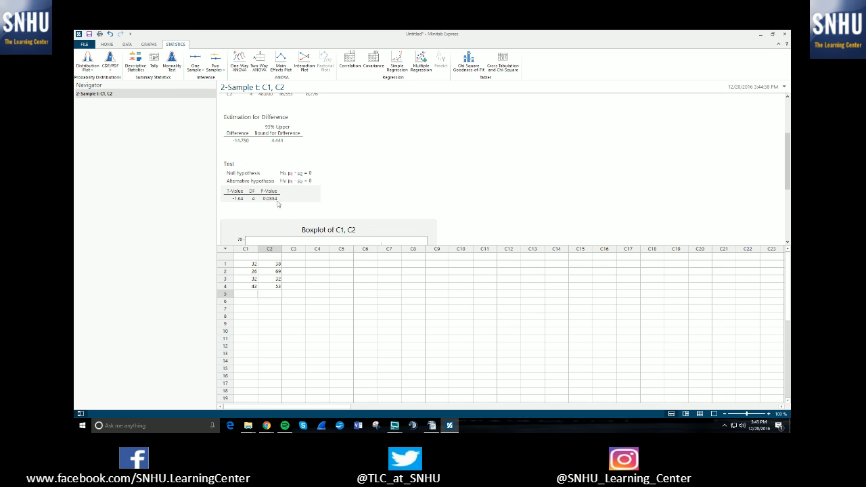
click(274, 195)
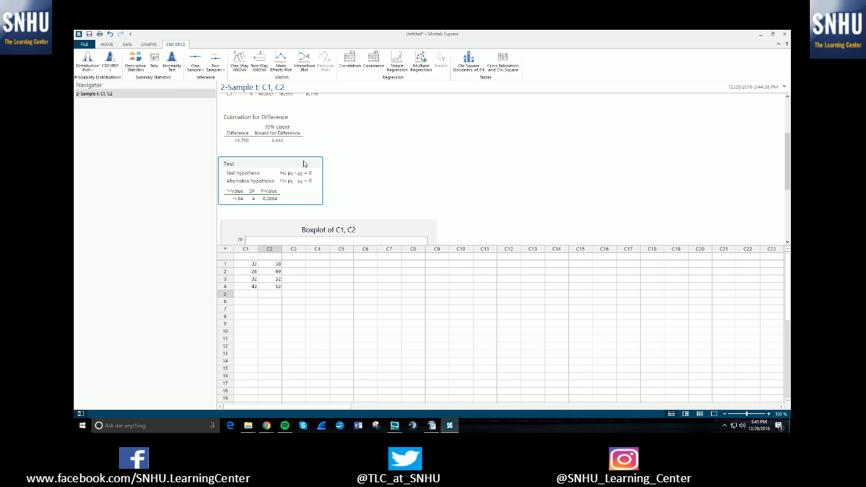
scroll(304, 176, up, 4)
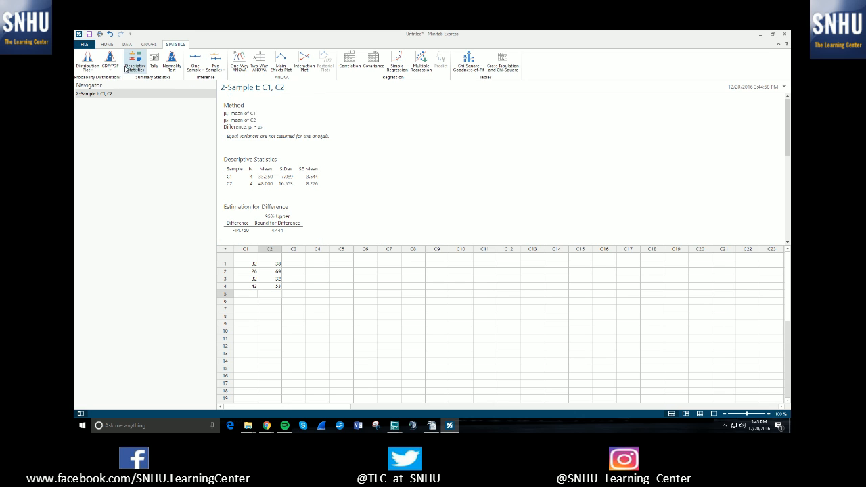
- Start another two-sample t test on summarized data, with a sample size of 10 for both samples
click(215, 62)
click(256, 98)
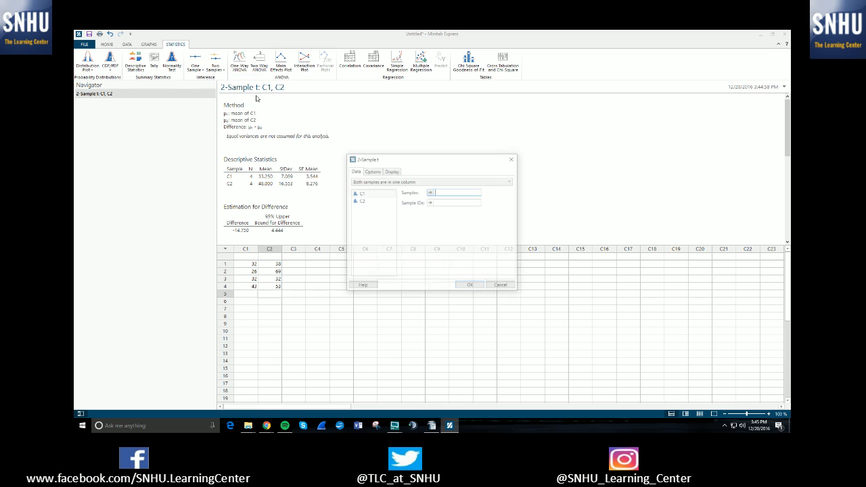
click(396, 182)
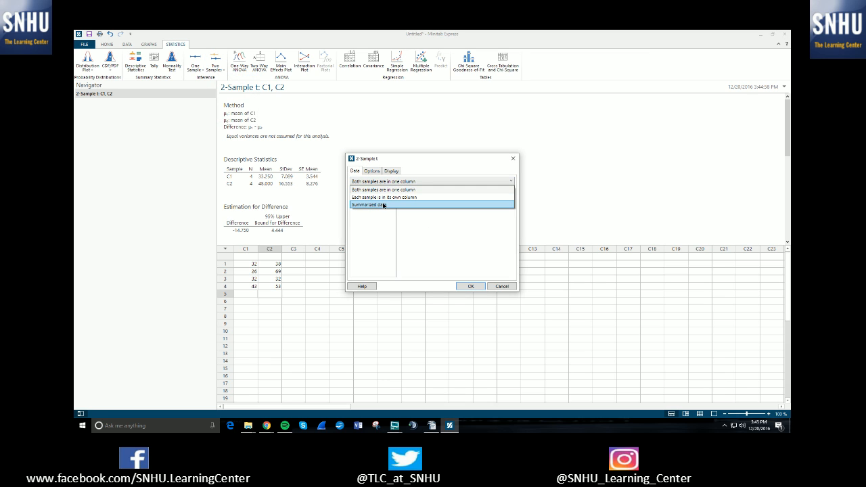
click(383, 205)
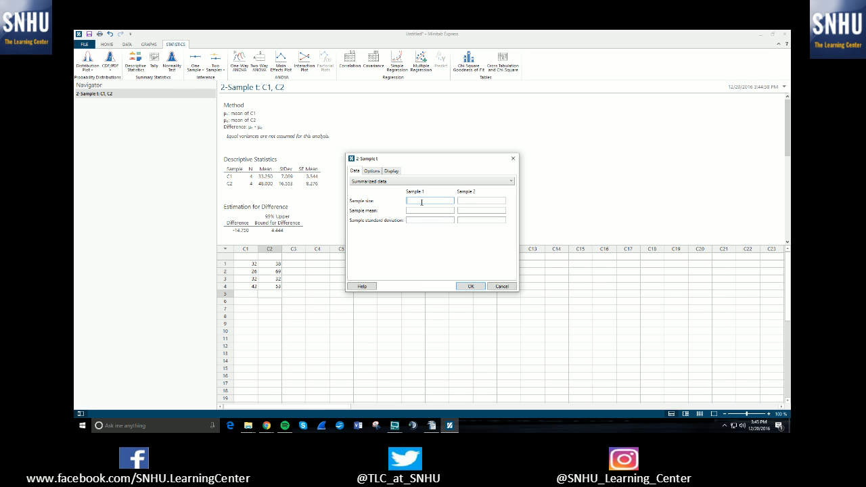
text(10)
click(466, 200)
text(10)
- Enter sample means of 8 and 9 and standard deviations of 1 and 1.5, and run the summarized-data test
click(418, 210)
text(8)
key(Tab)
text(1)
click(474, 211)
text(9)
click(478, 220)
text(1.2)
click(474, 286)
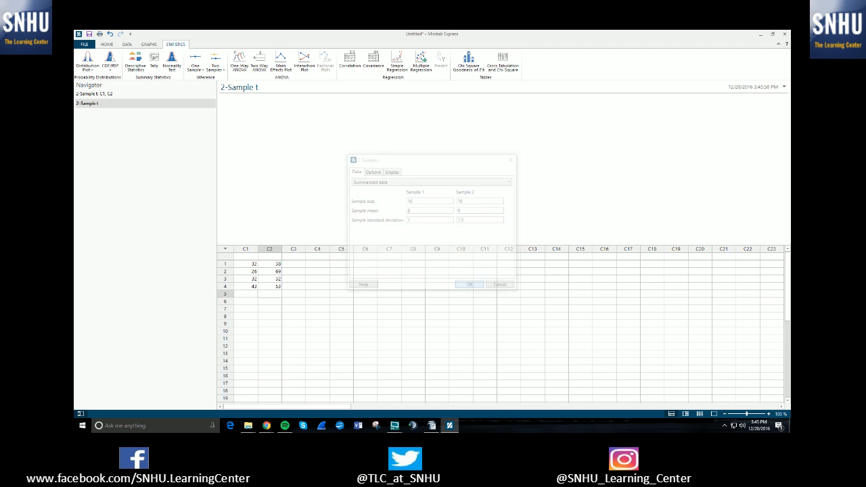
- Review the summarized-data test results and return to the output of the C1 and C2 test
scroll(267, 167, down, 3)
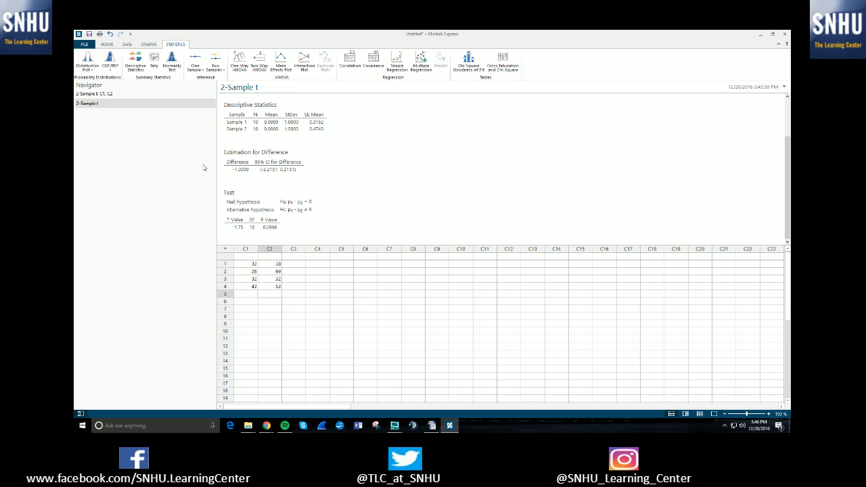
click(114, 94)
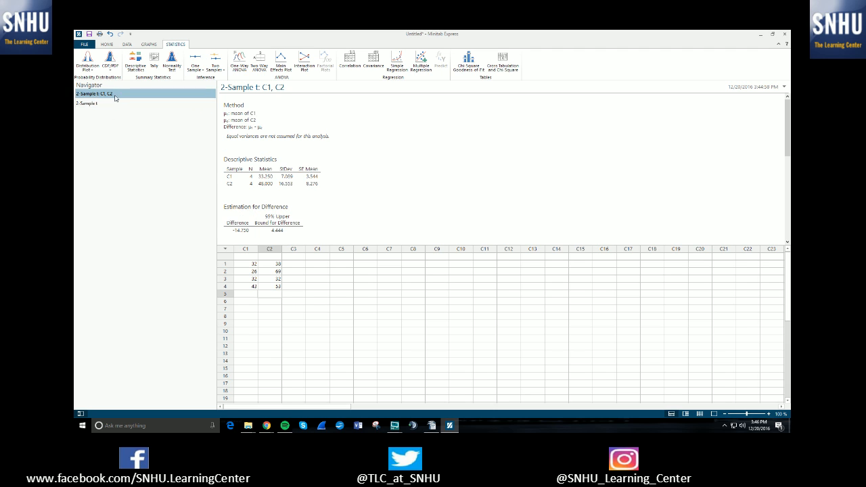
click(117, 96)
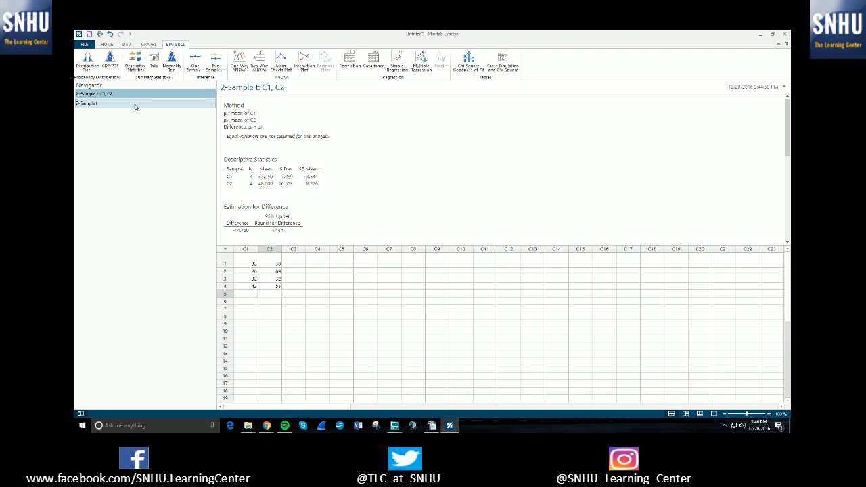
scroll(258, 164, down, 3)
scroll(122, 169, up, 3)
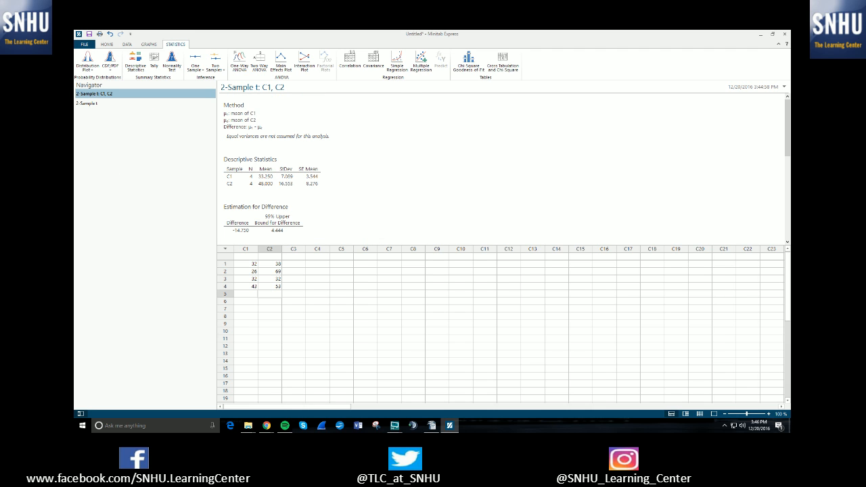